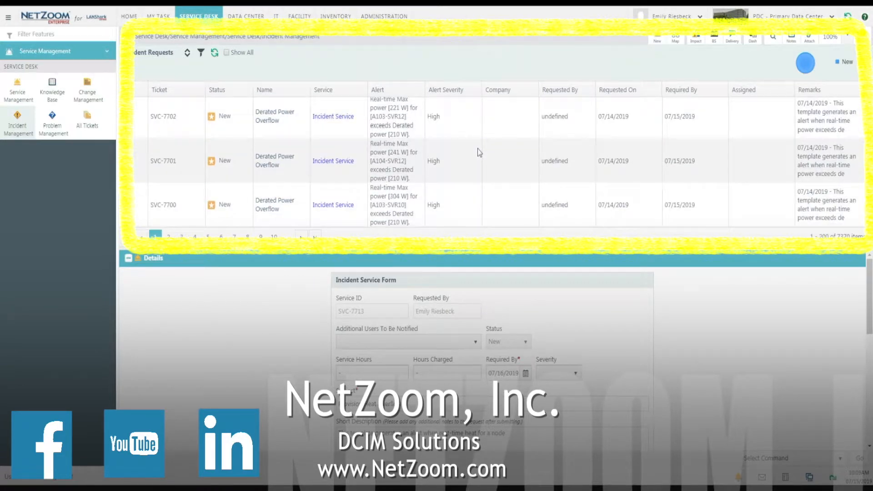
scroll(478, 151, "down", 1)
scroll(479, 152, "down", 1)
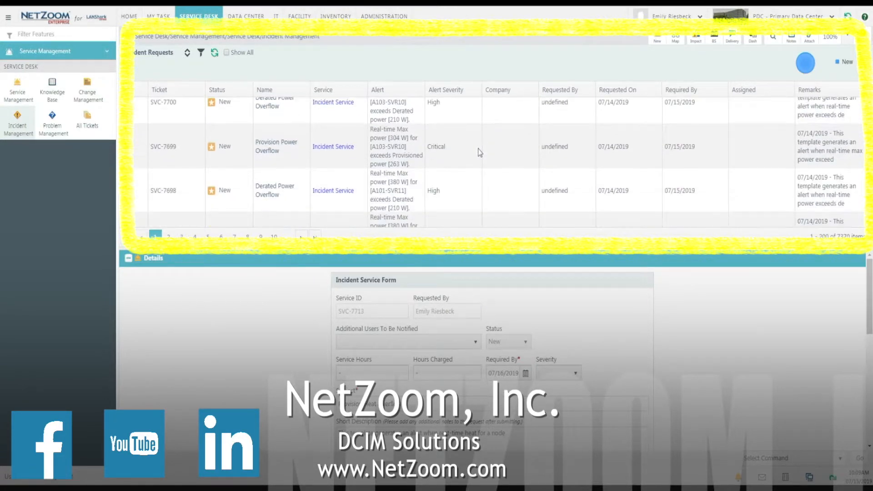
scroll(479, 152, "down", 3)
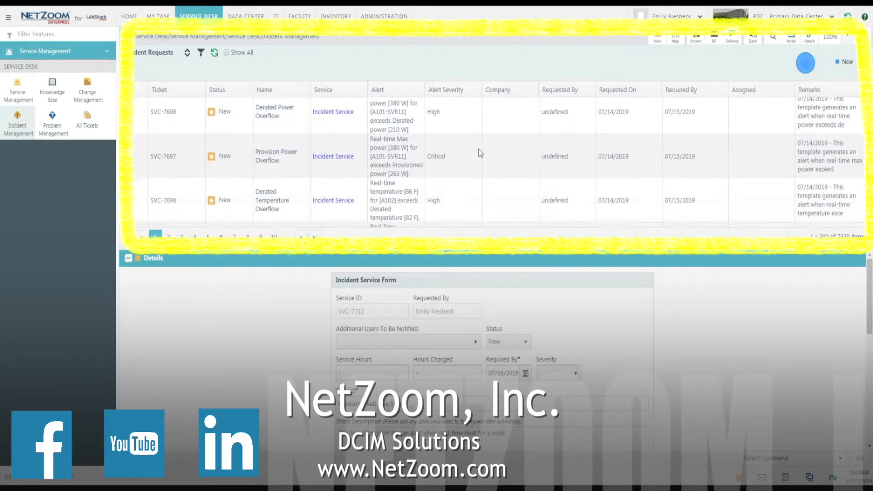
scroll(480, 153, "down", 1)
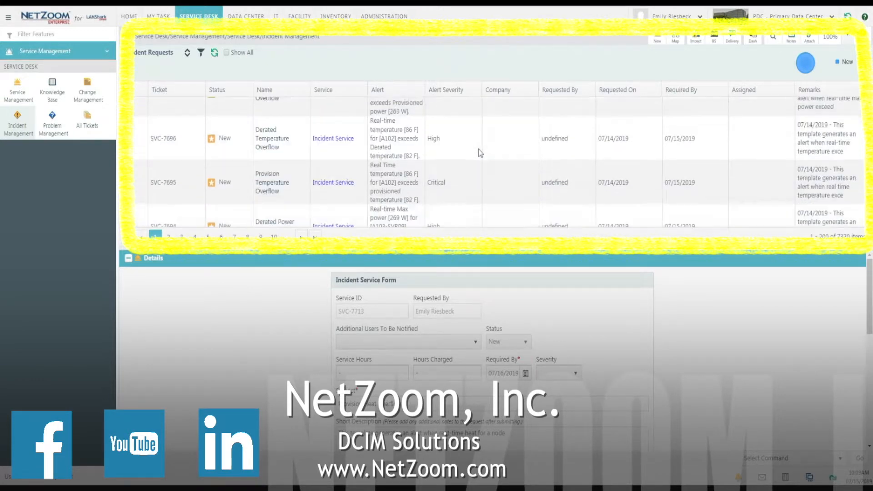
scroll(479, 151, "down", 2)
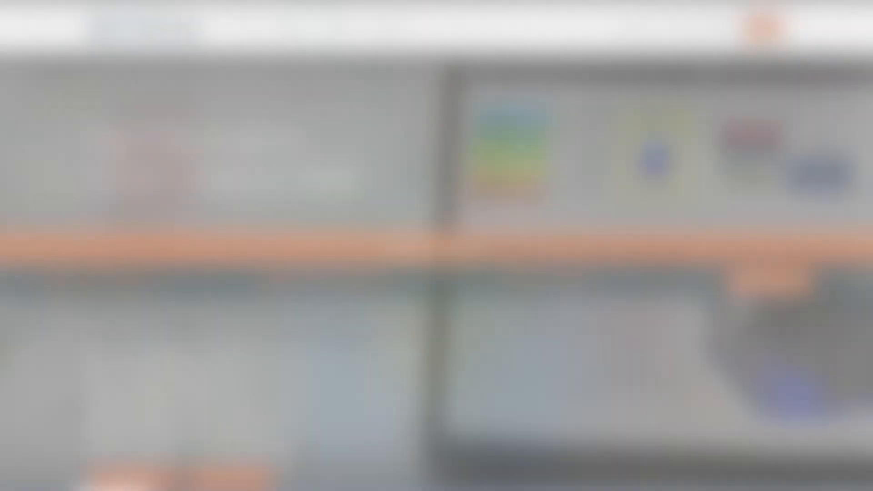
Open the NetZoom application server URL, bali1.netzoom.com, in the browser.
type("NetZoom App")
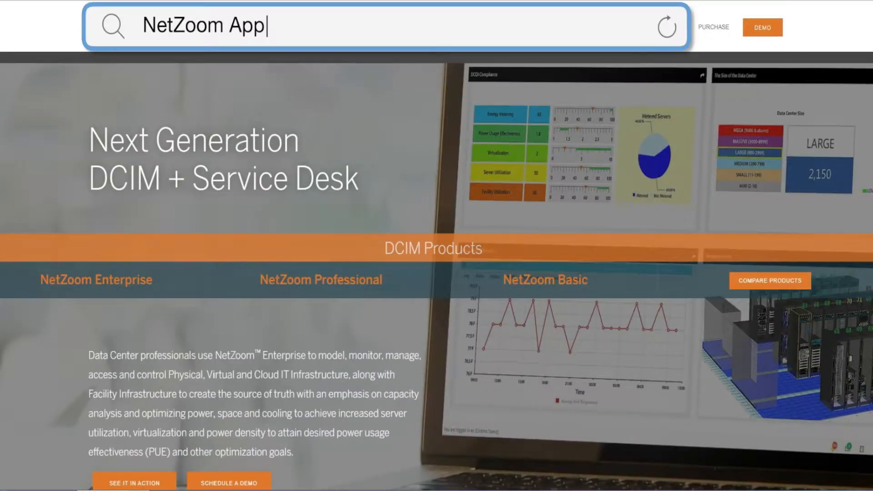
type("lication Server U")
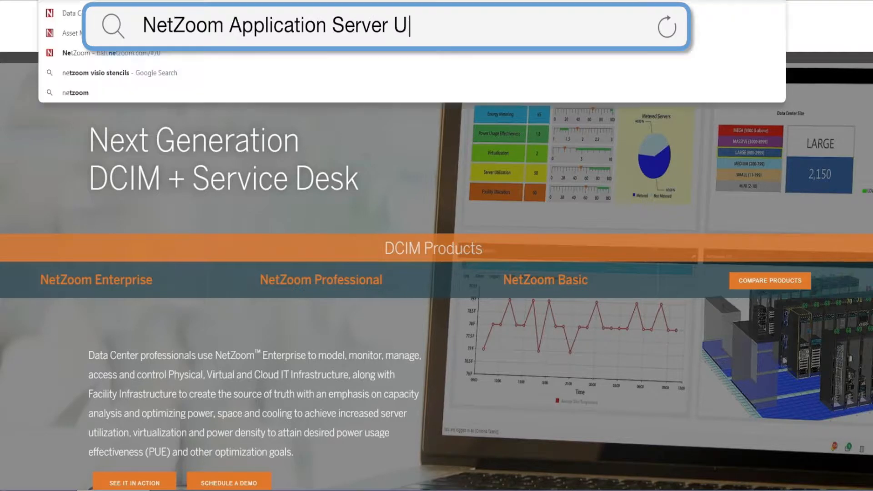
type("RLn")
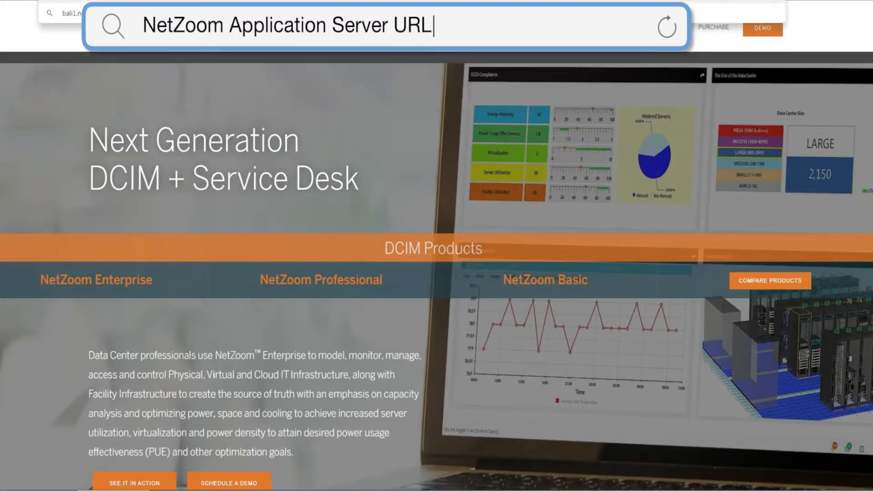
key("Return")
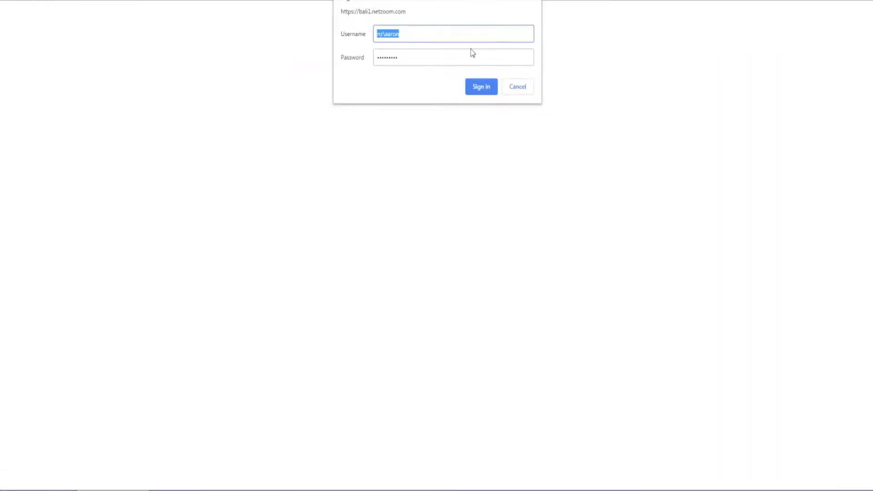
Sign in to the NetZoom server by entering the account's username and password.
left_click_drag(449, 35, 384, 37)
type("emily")
key("Tab")
type("******")
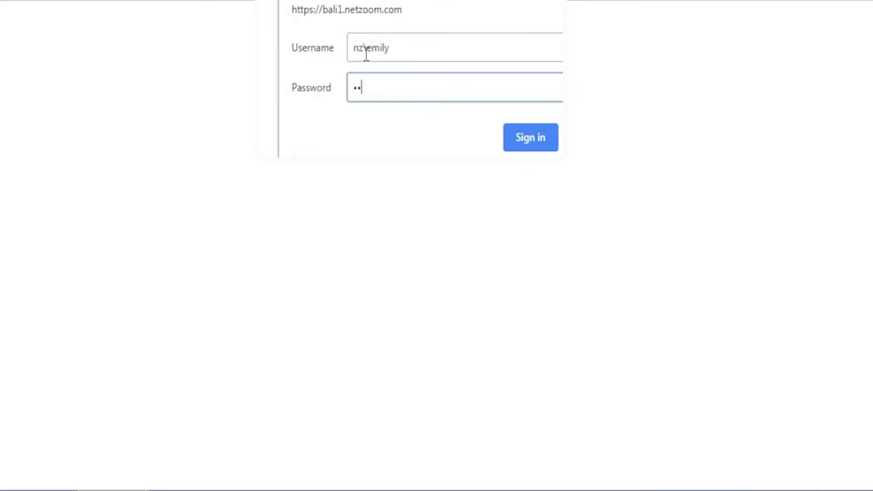
type("**********")
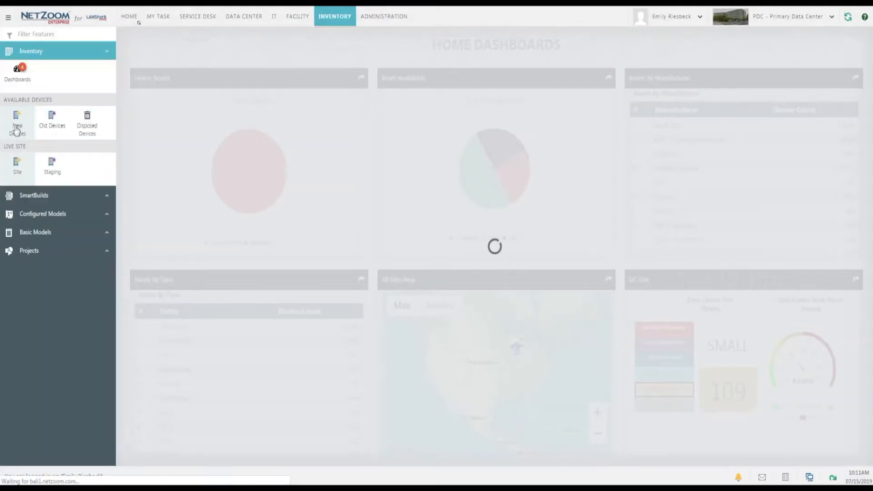
Generate an asset ID for the DD7800~1 device in the Default group of the new devices inventory.
left_click(17, 128)
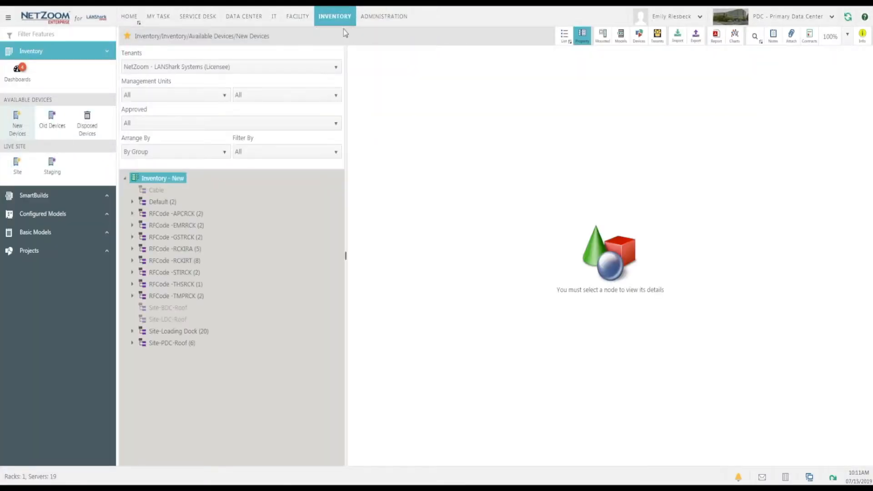
left_click(133, 202)
left_click(155, 212)
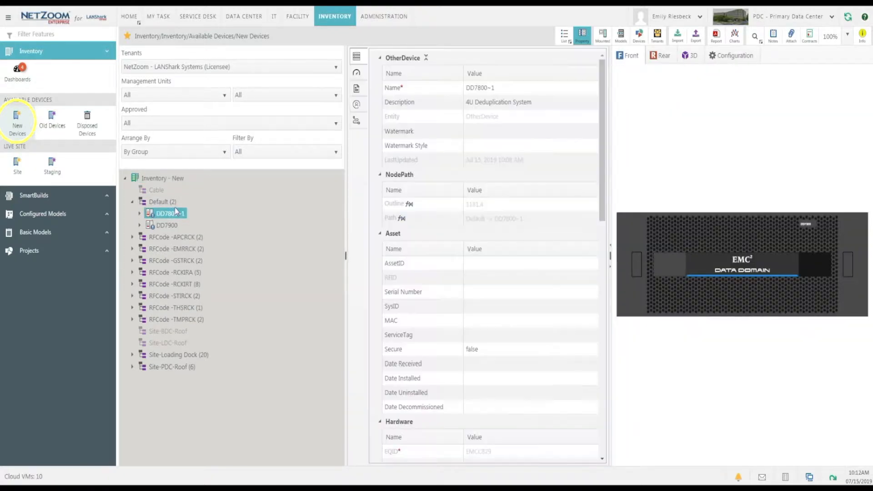
scroll(483, 218, "down", 3)
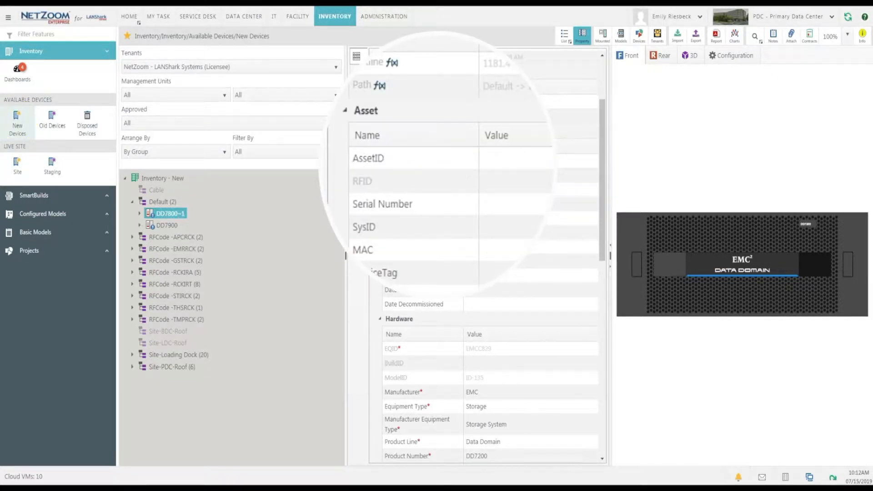
right_click(163, 216)
left_click(193, 279)
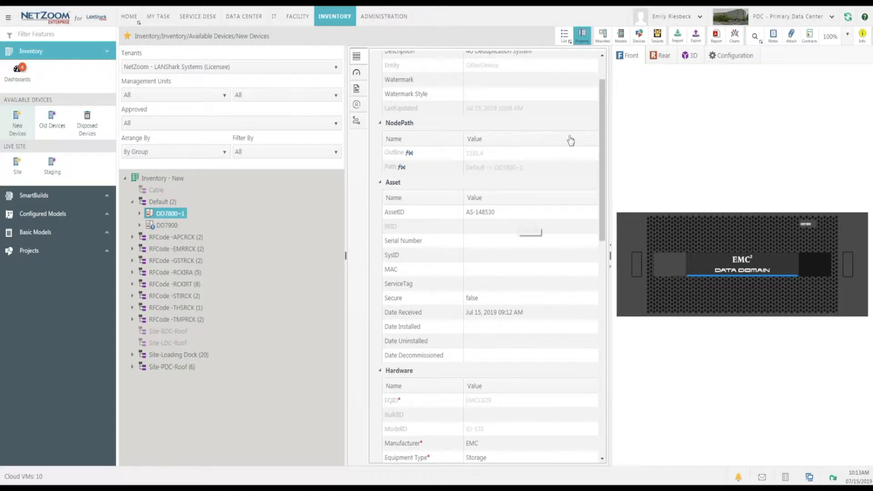
Open the Custom ID generation settings in the Enterprise Configuration section of the administration area.
left_click(395, 25)
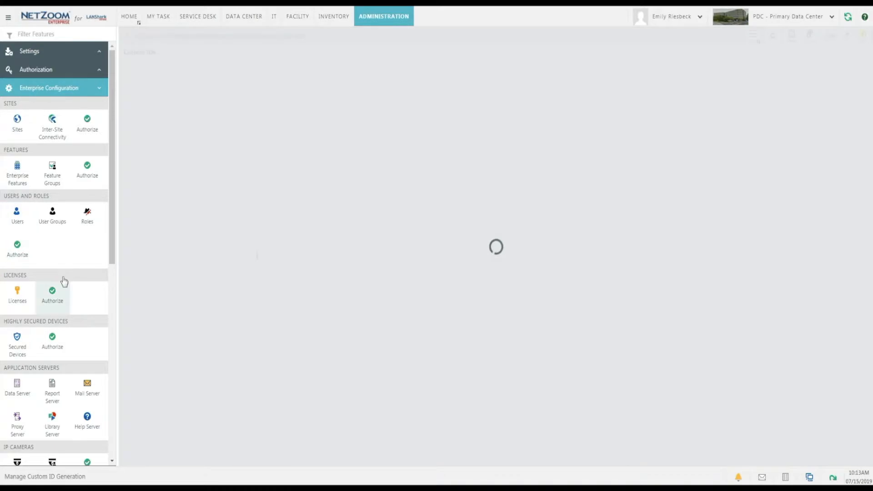
scroll(48, 324, "down", 1)
scroll(47, 323, "down", 10)
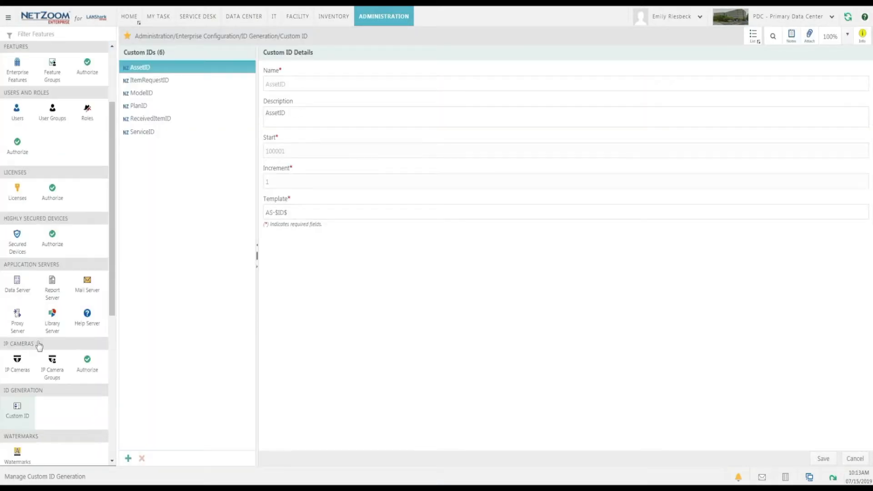
scroll(39, 346, "up", 15)
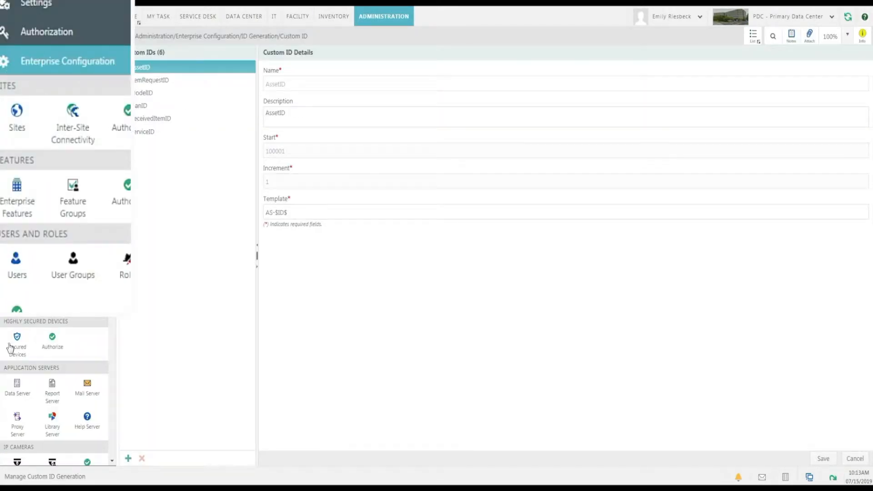
scroll(10, 348, "down", 10)
scroll(54, 350, "down", 1)
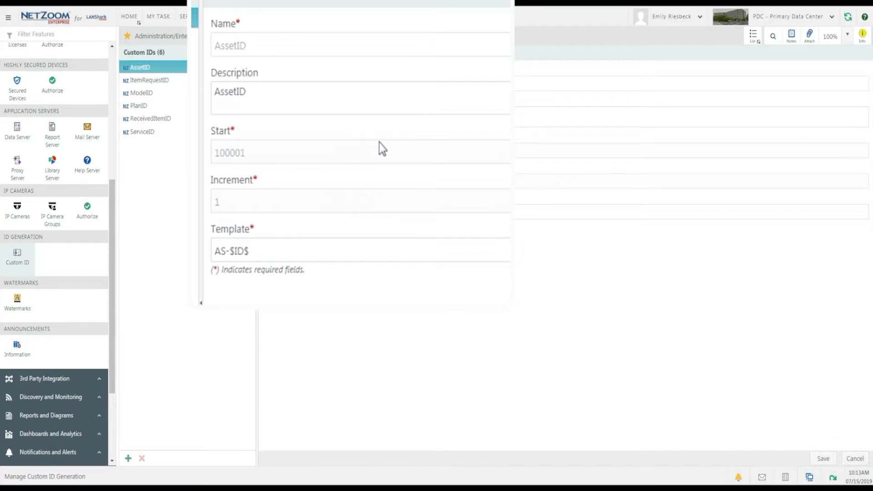
Review the ItemRequestID, ModelID, PlanID, ReceivedItemID and ServiceID custom ID definitions.
left_click(169, 76)
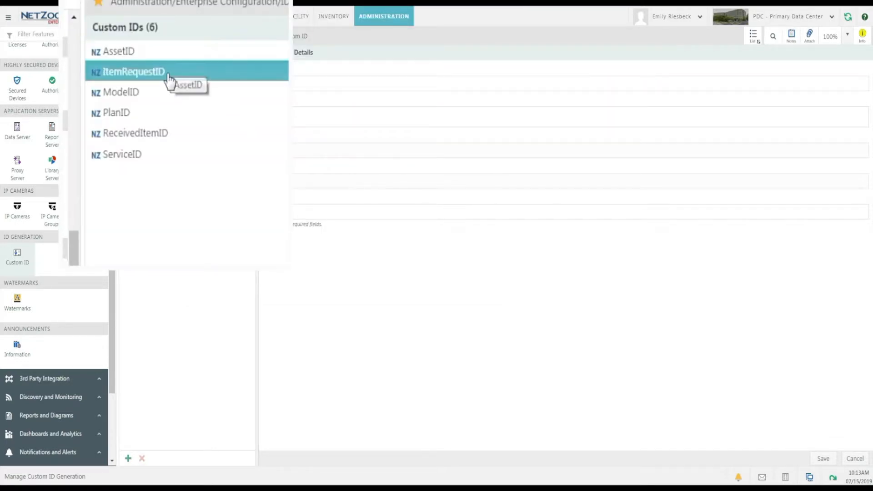
left_click(111, 99)
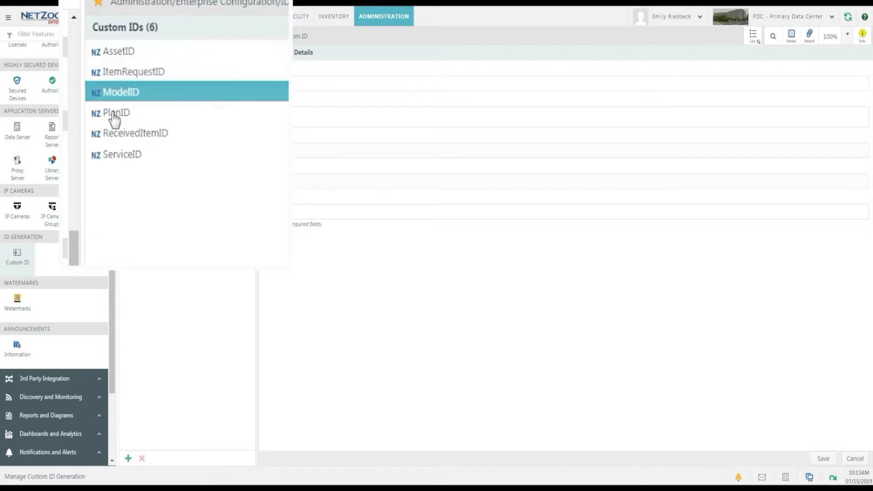
left_click(115, 119)
left_click(121, 134)
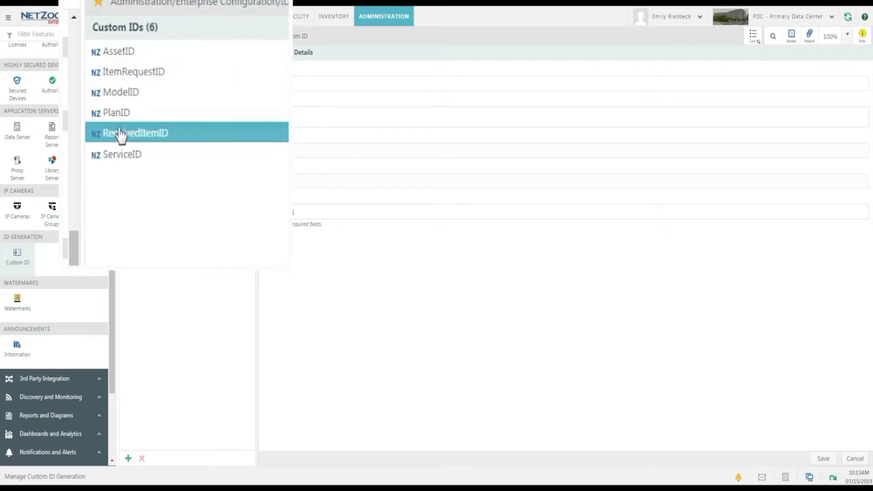
left_click(121, 160)
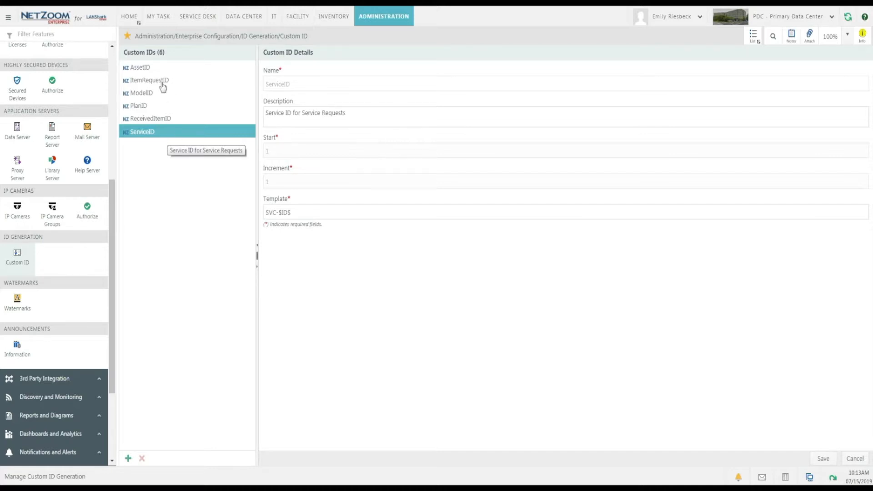
Set the AssetID custom ID's template to AS-$ID$-$DATE$ and save the definition.
left_click(163, 67)
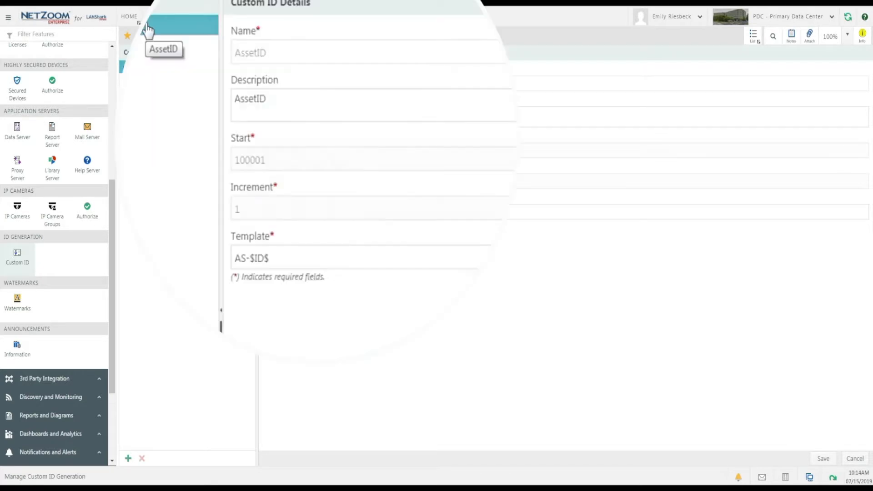
mouse_move(288, 53)
left_mouse_down()
mouse_move(237, 53)
mouse_move(289, 63)
left_mouse_up()
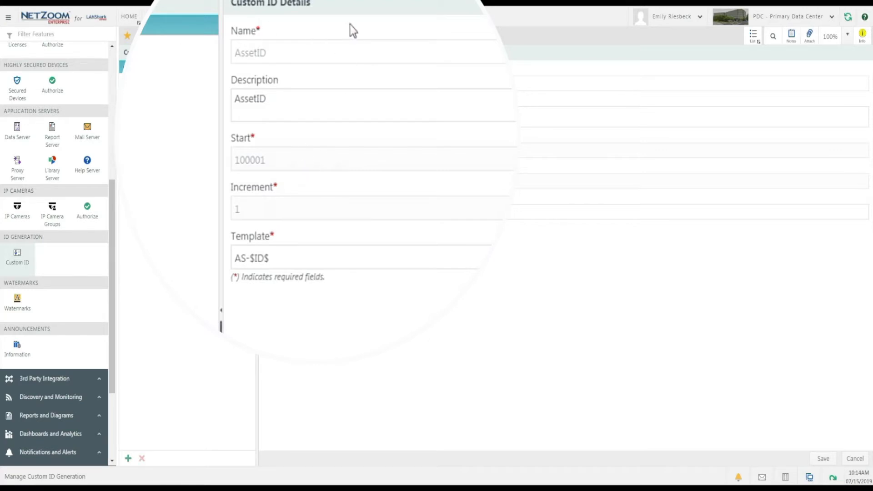
left_click(327, 256)
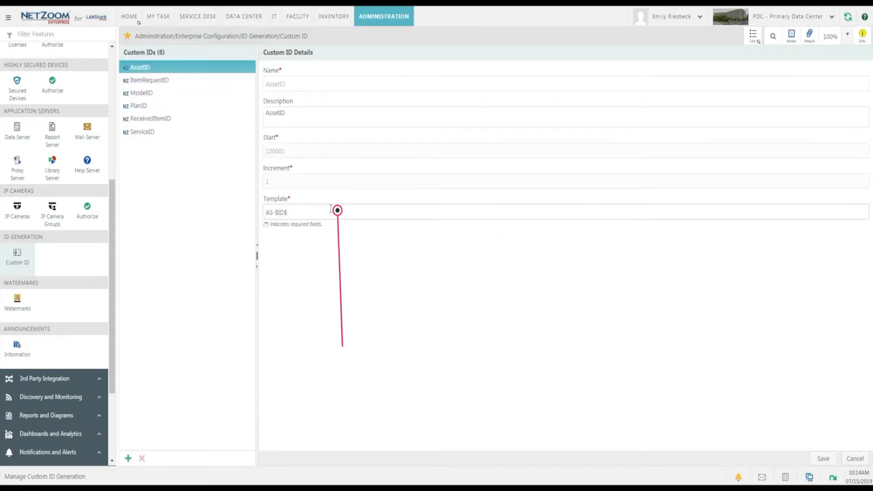
left_click_drag(274, 212, 298, 213)
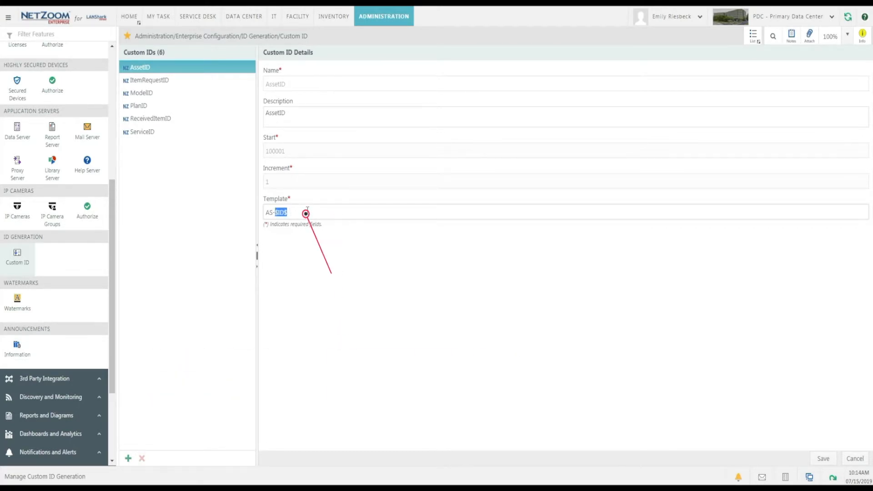
left_click(307, 212)
type("ATE$")
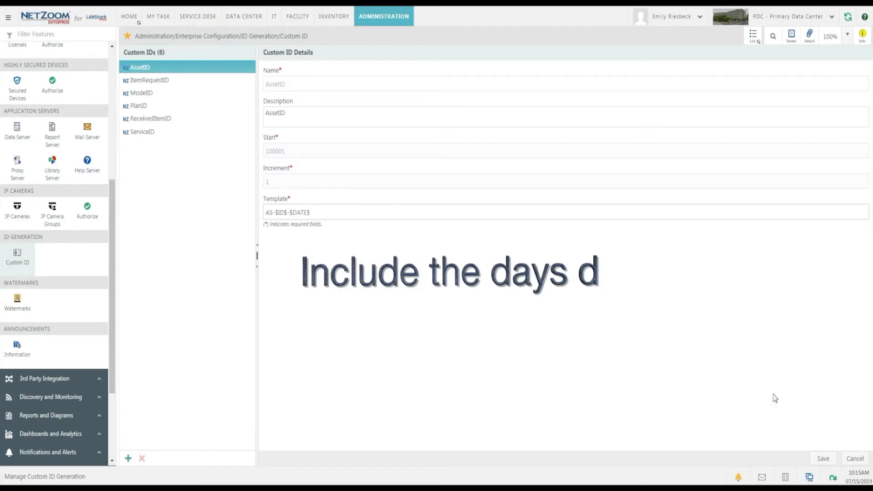
left_click(822, 458)
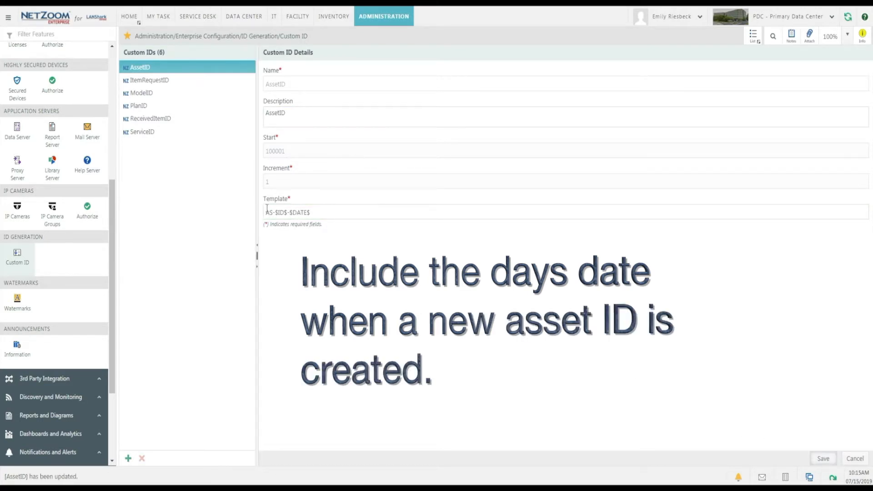
left_click_drag(290, 213, 319, 214)
left_click(325, 213)
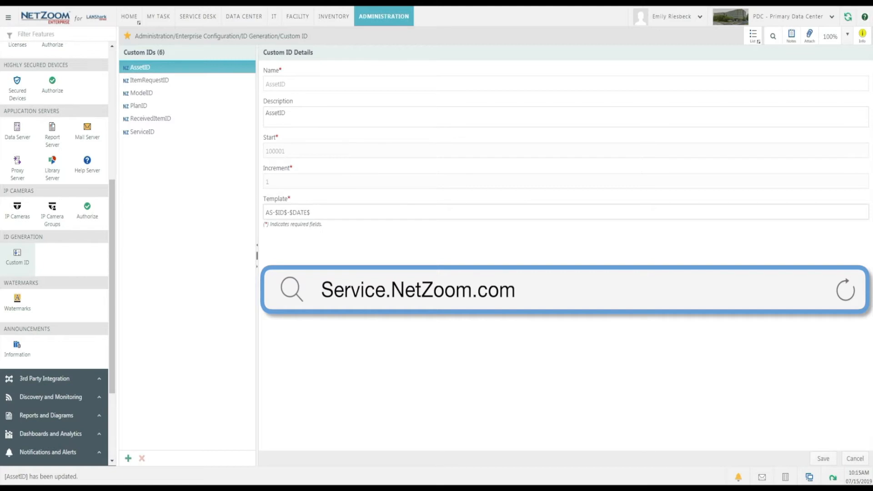
left_click(824, 459)
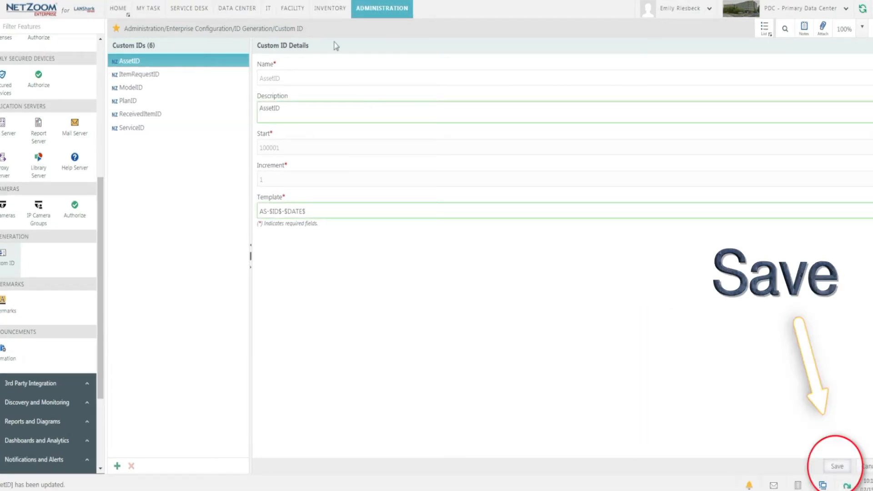
Return to the new devices inventory and generate an asset ID for the DD7900 device in the Default group.
left_click(330, 12)
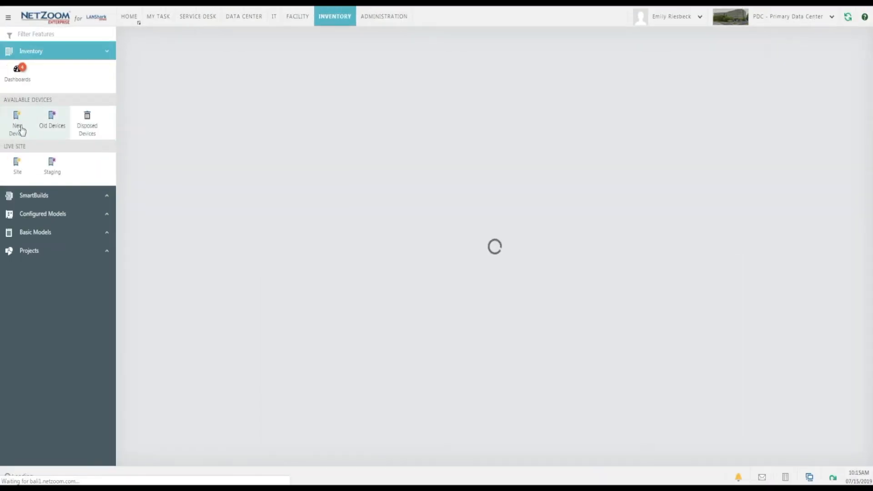
left_click(19, 129)
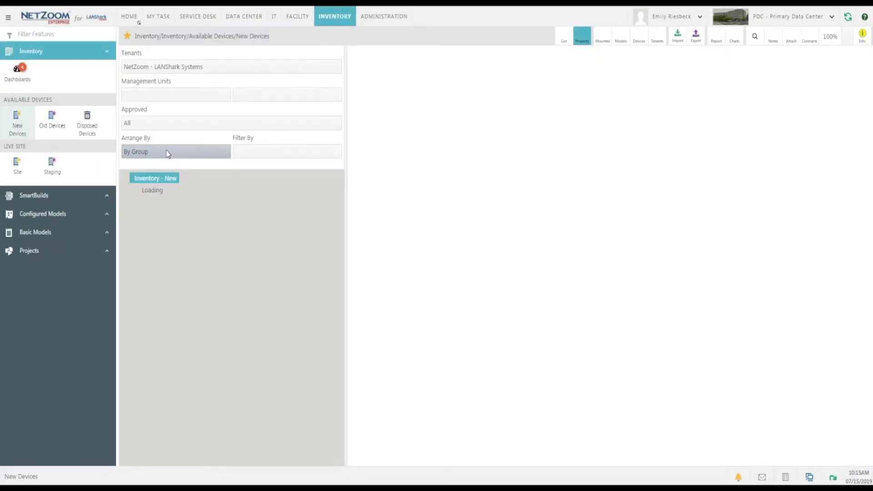
left_click(132, 201)
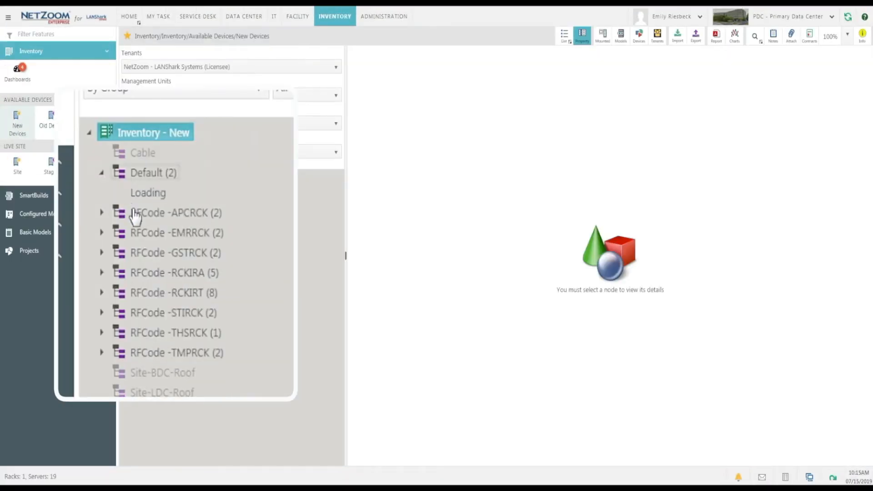
left_click(168, 212)
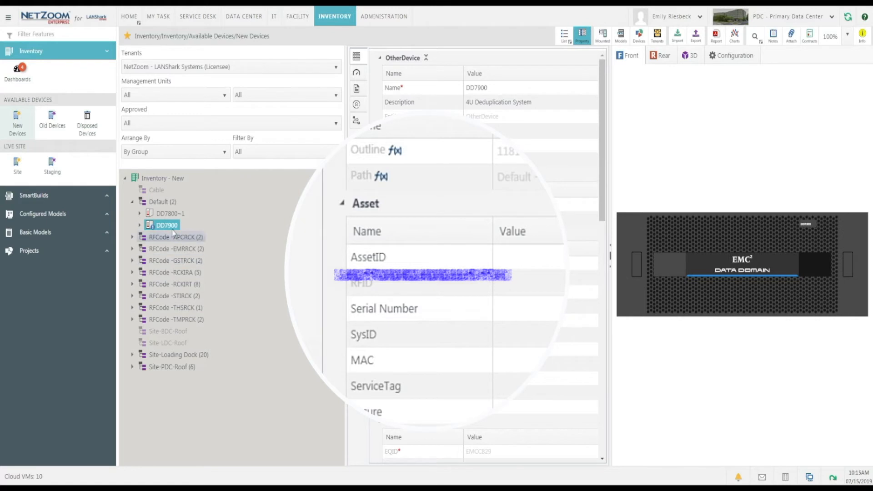
right_click(177, 269)
left_click(190, 290)
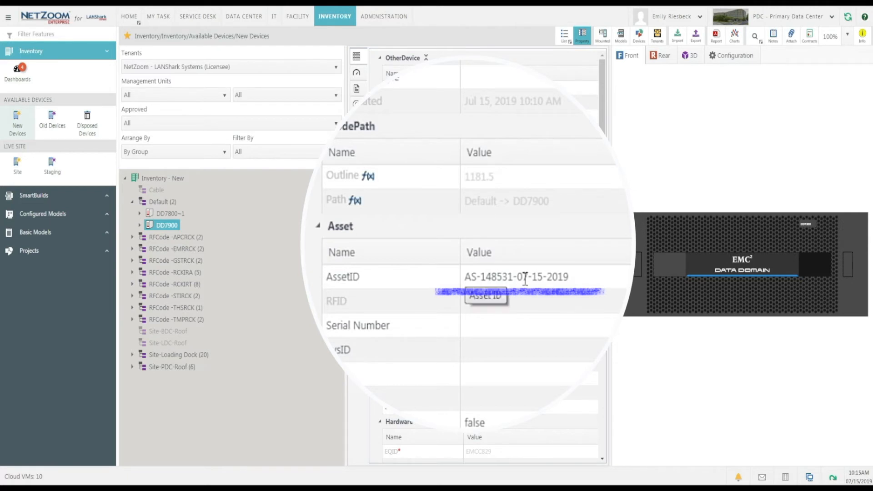
Inspect the date portion of the DD7900 device's generated asset ID.
left_click_drag(518, 276, 541, 277)
left_click_drag(559, 277, 526, 271)
left_click(589, 277)
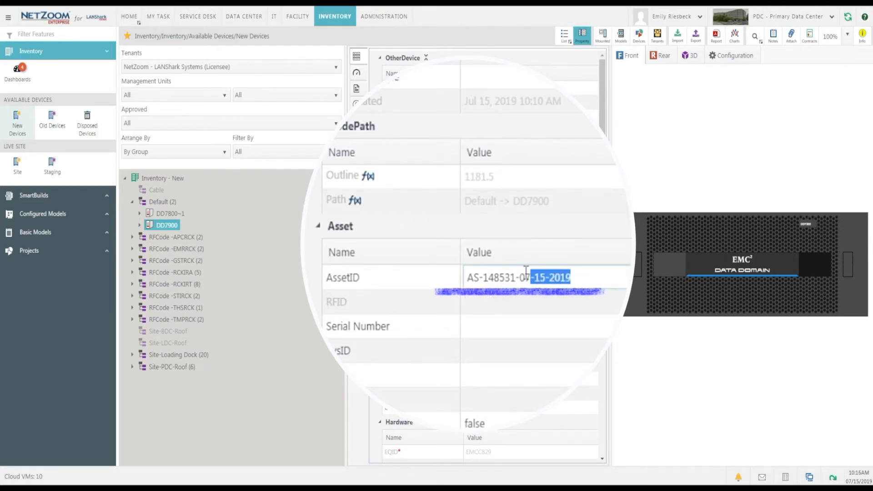
left_click(562, 265)
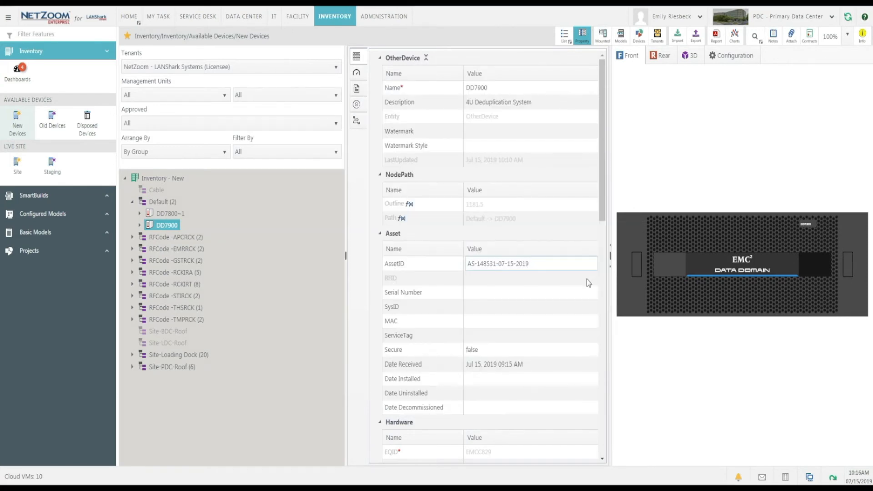
Open the Entities management page in the Tools section of the administration area.
left_click(398, 20)
scroll(3, 335, "down", 8)
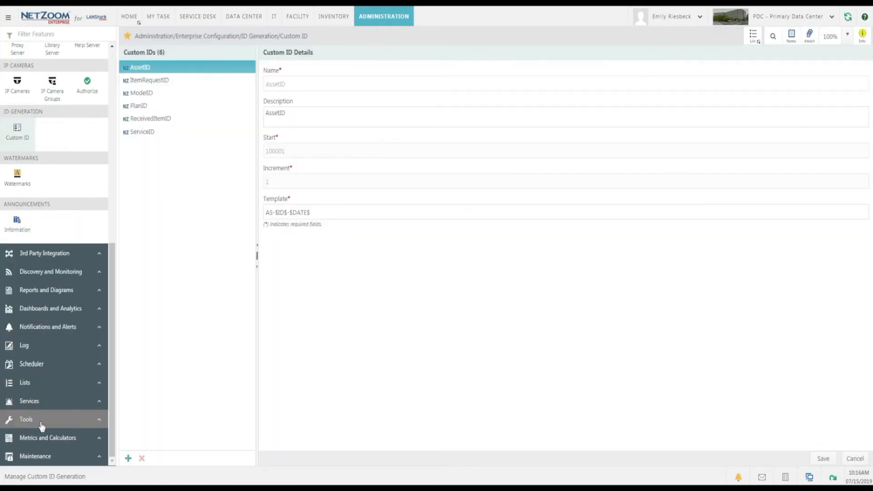
left_click(40, 422)
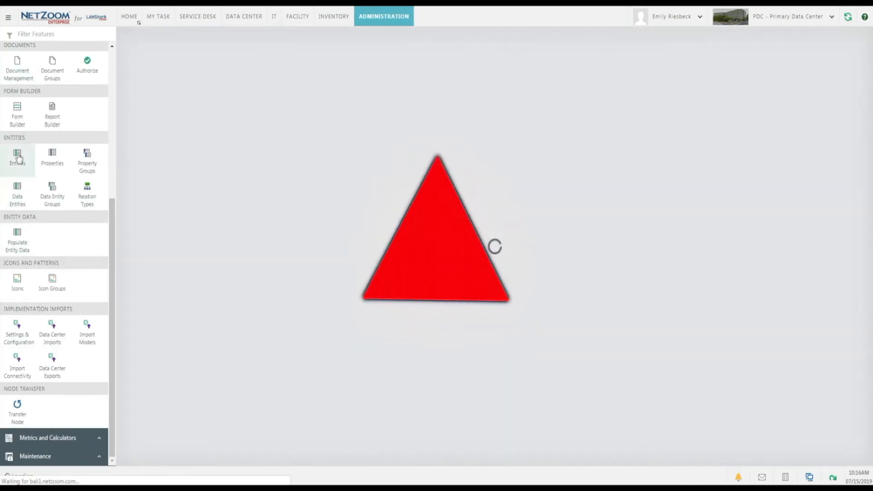
left_click(18, 157)
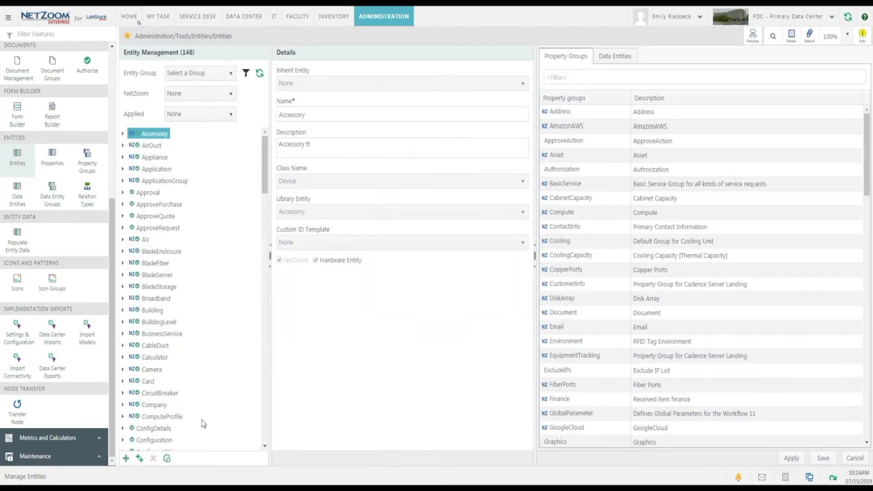
Start a new entity and set its custom ID template to ItemRequestID.
left_click(126, 458)
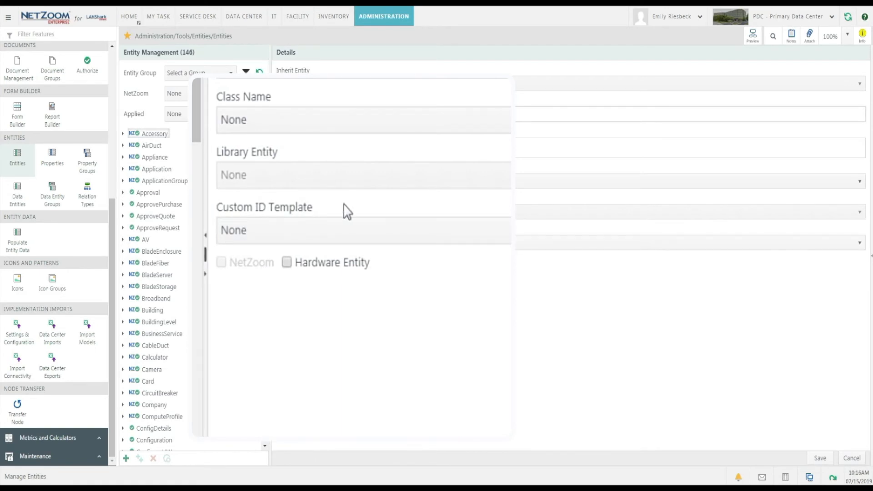
left_click(337, 233)
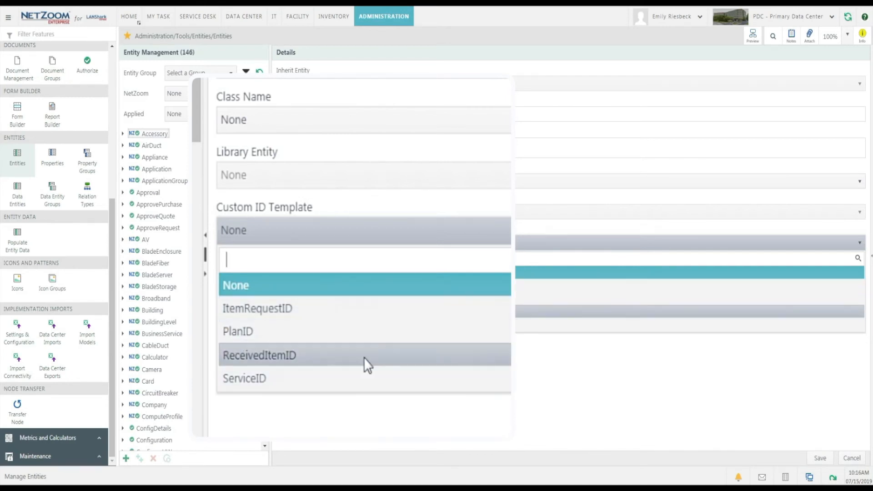
left_click(383, 309)
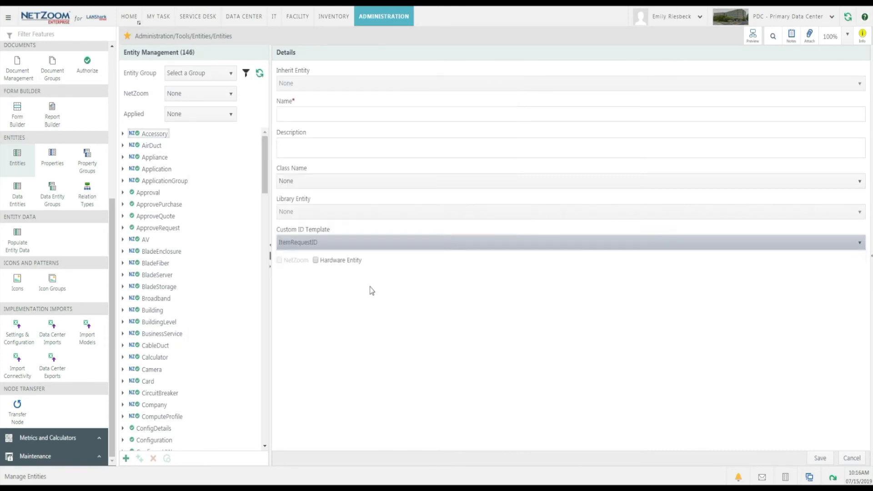